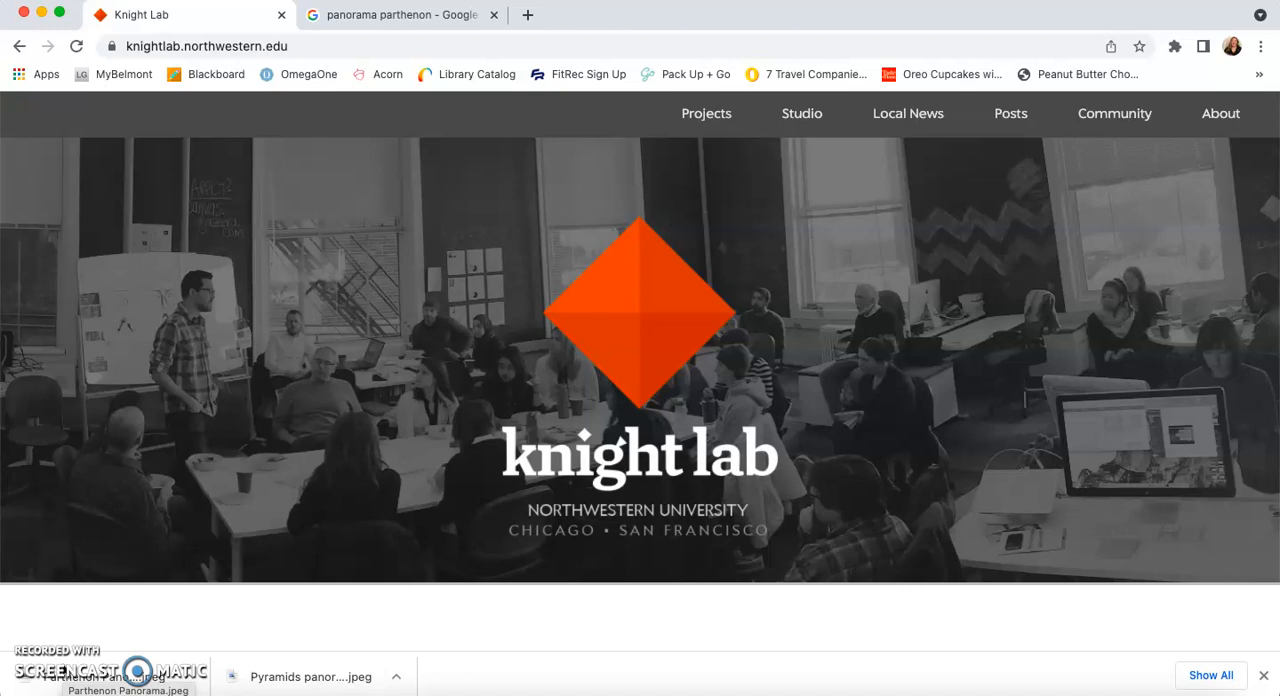
# Step: Open the Scene VR tool from the Knight Lab projects and sign in to its creator with the Google account
pyautogui.click(718, 119)
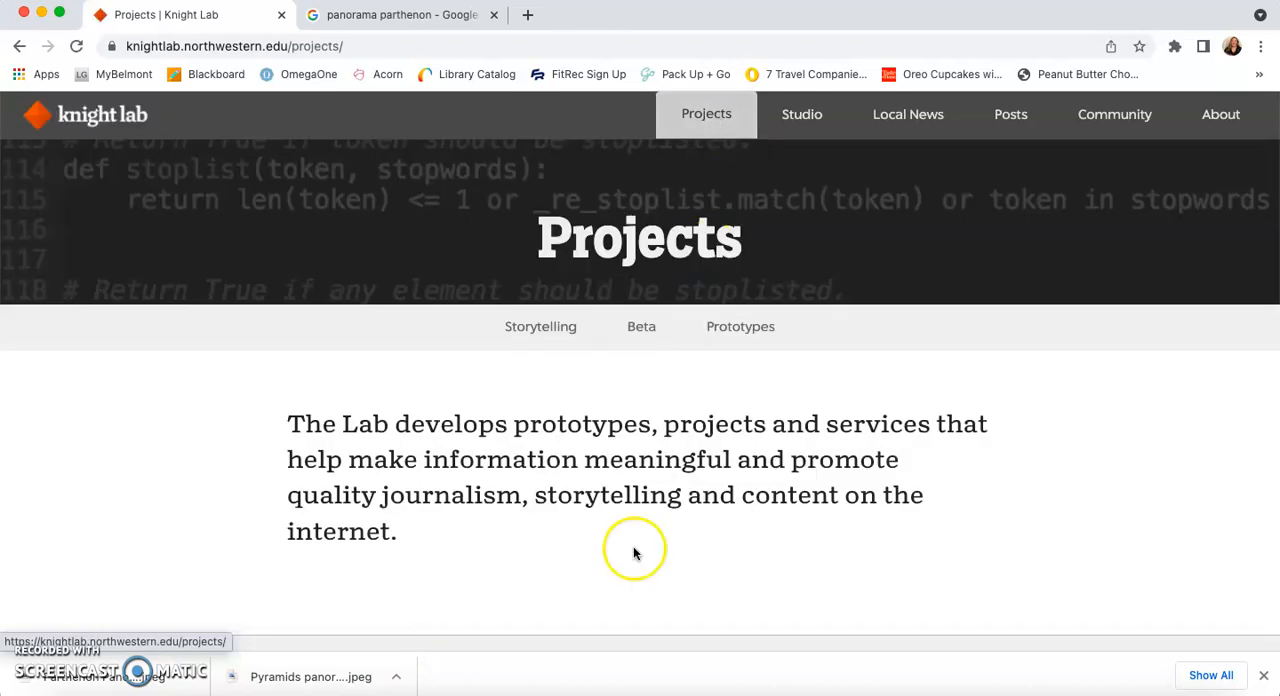
pyautogui.scroll(-5, 620, 586)
pyautogui.scroll(-3, 620, 586)
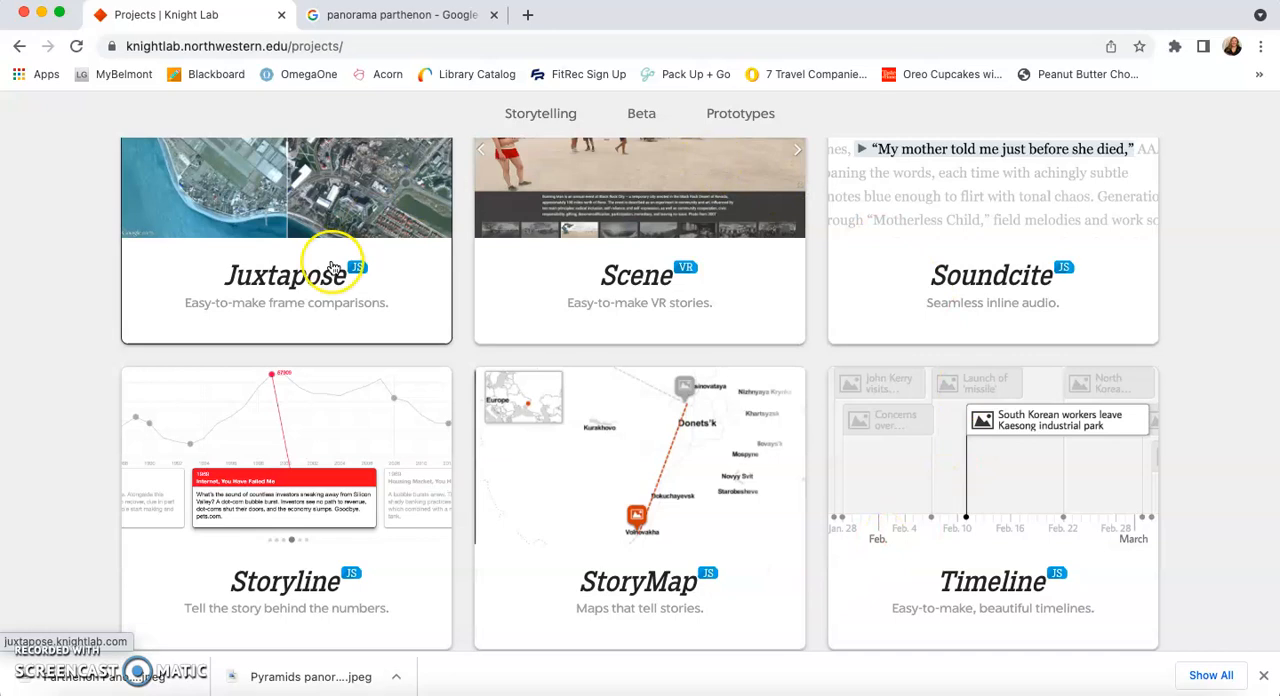
pyautogui.scroll(1, 604, 390)
pyautogui.click(654, 249)
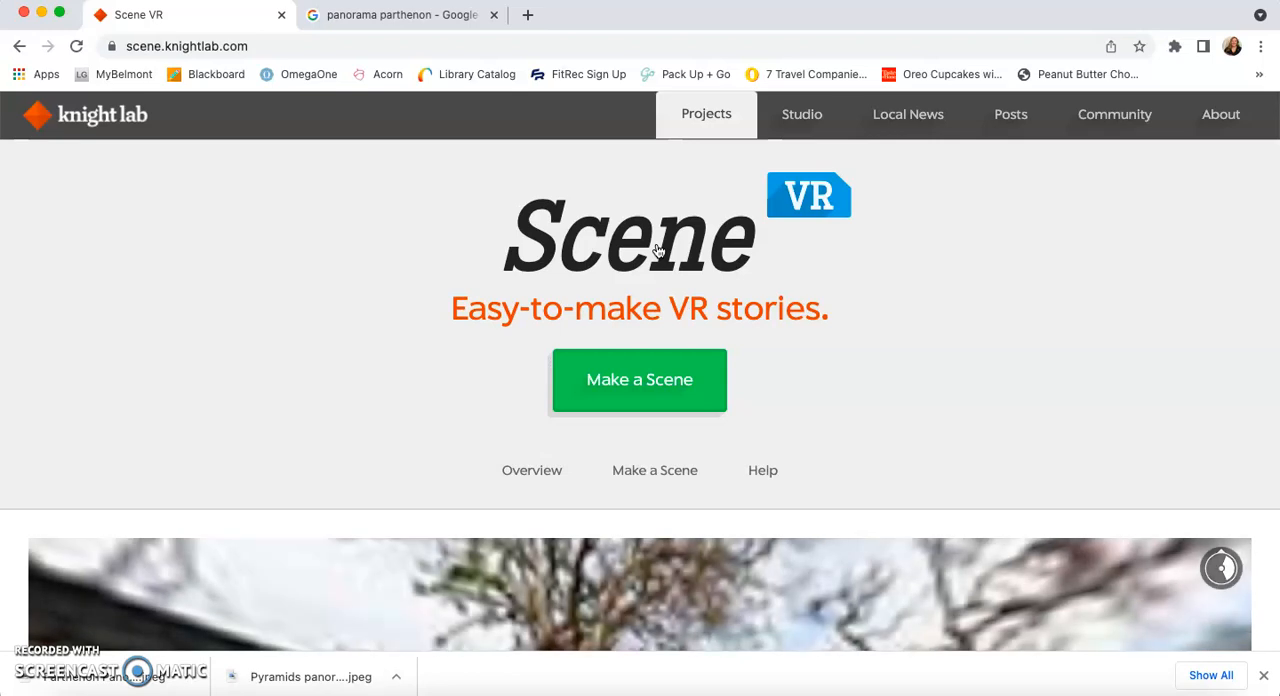
pyautogui.click(634, 395)
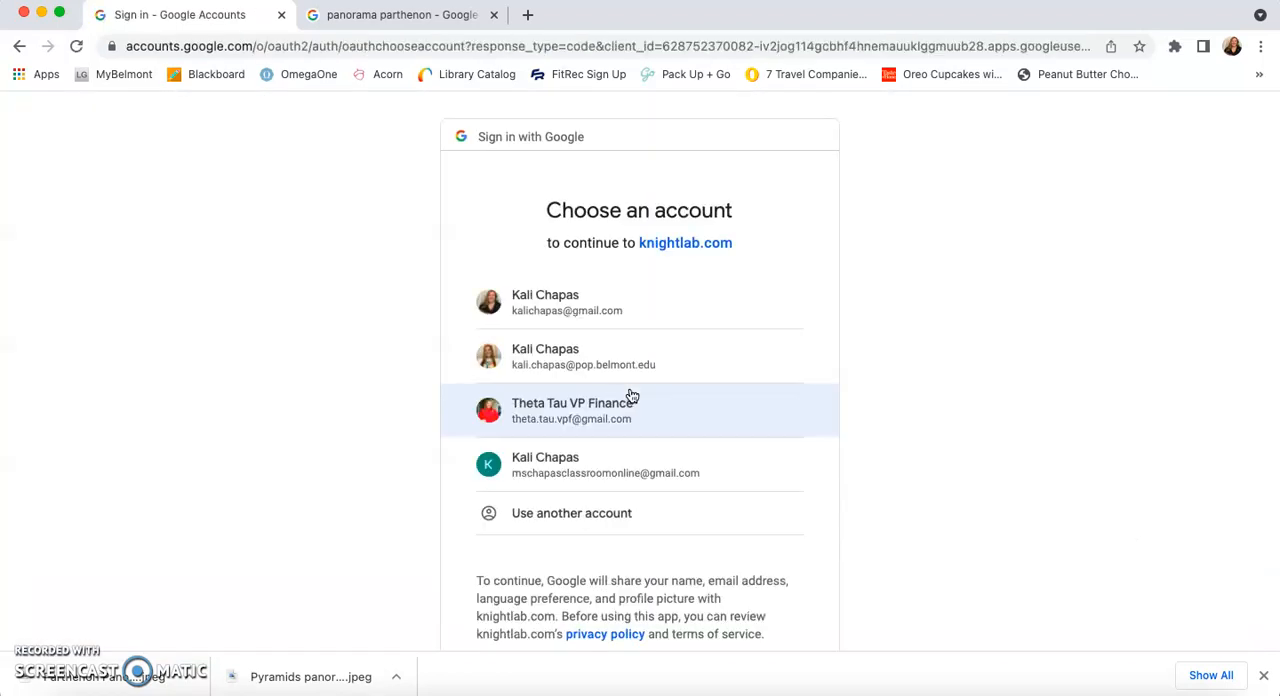
pyautogui.click(607, 313)
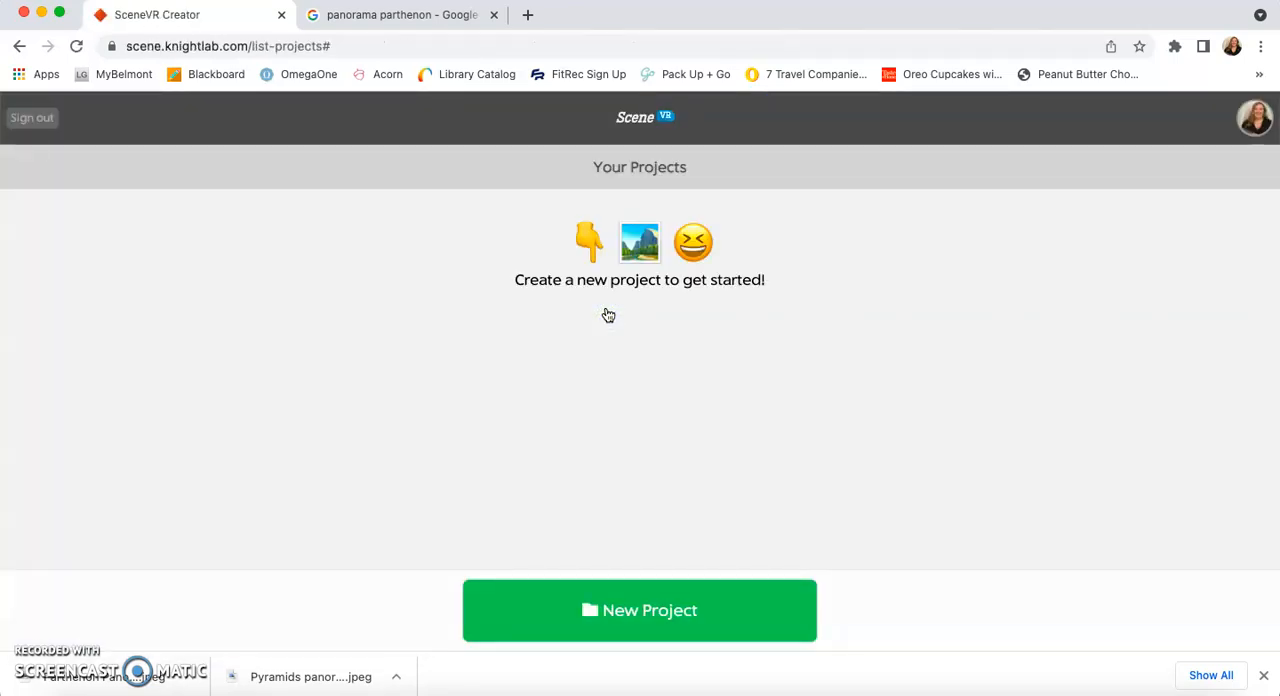
# Step: Create a new project titled "Wonders of the Ancient World"
pyautogui.click(621, 614)
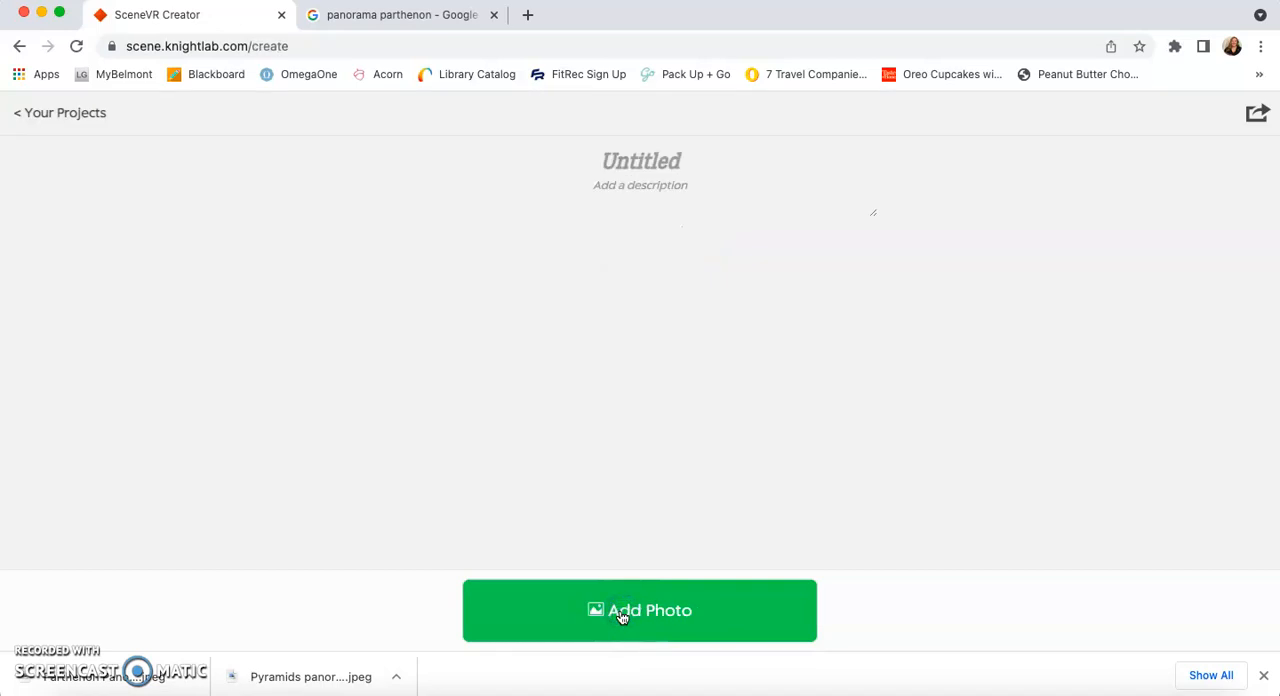
pyautogui.click(634, 160)
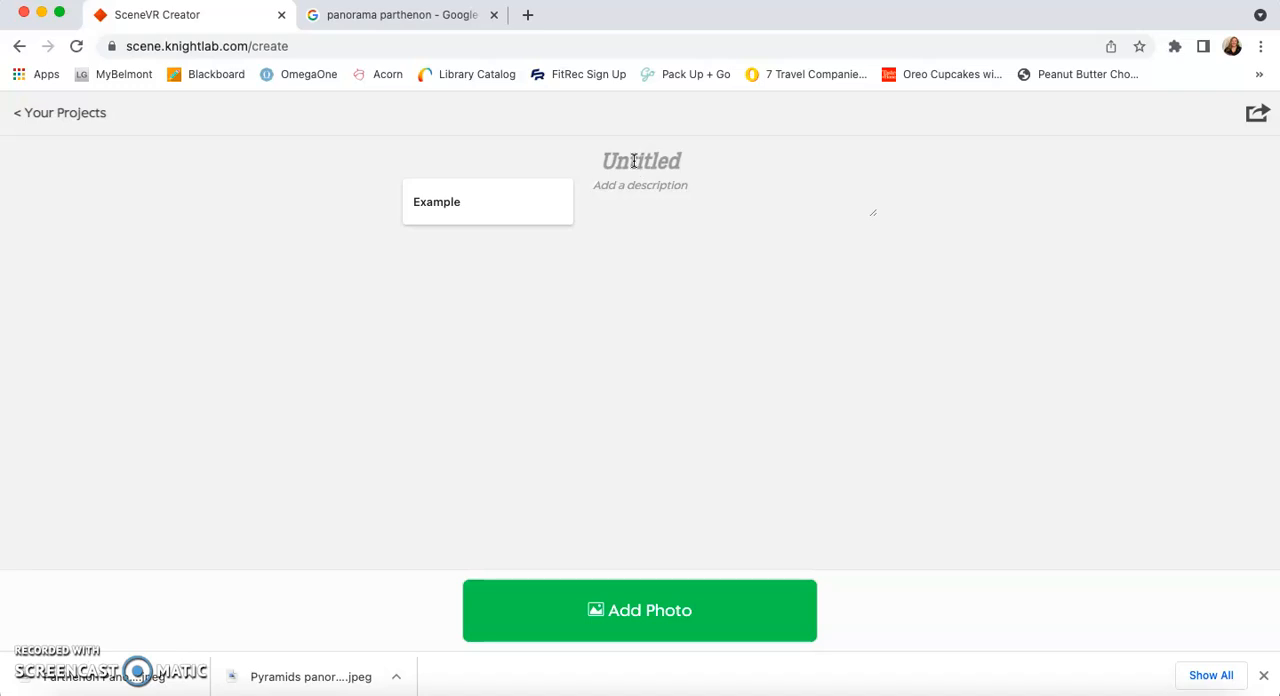
pyautogui.write('Wonders of')
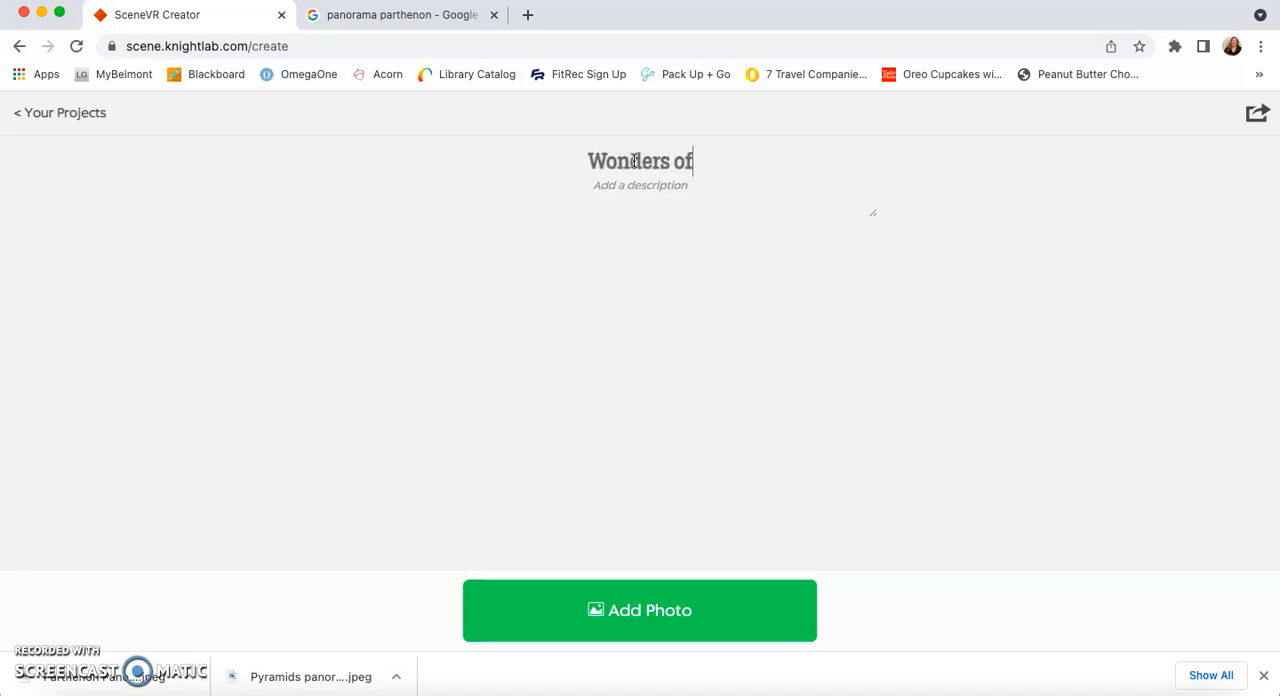
pyautogui.write(' the Ancient ')
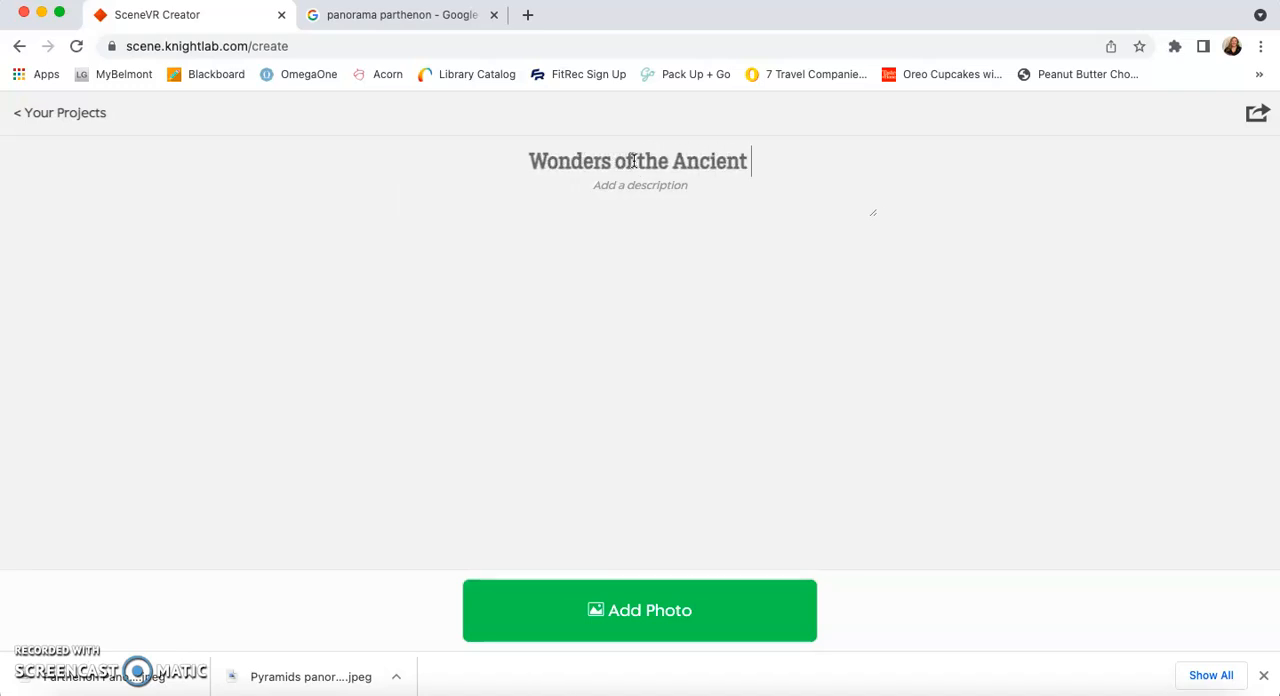
pyautogui.write('World')
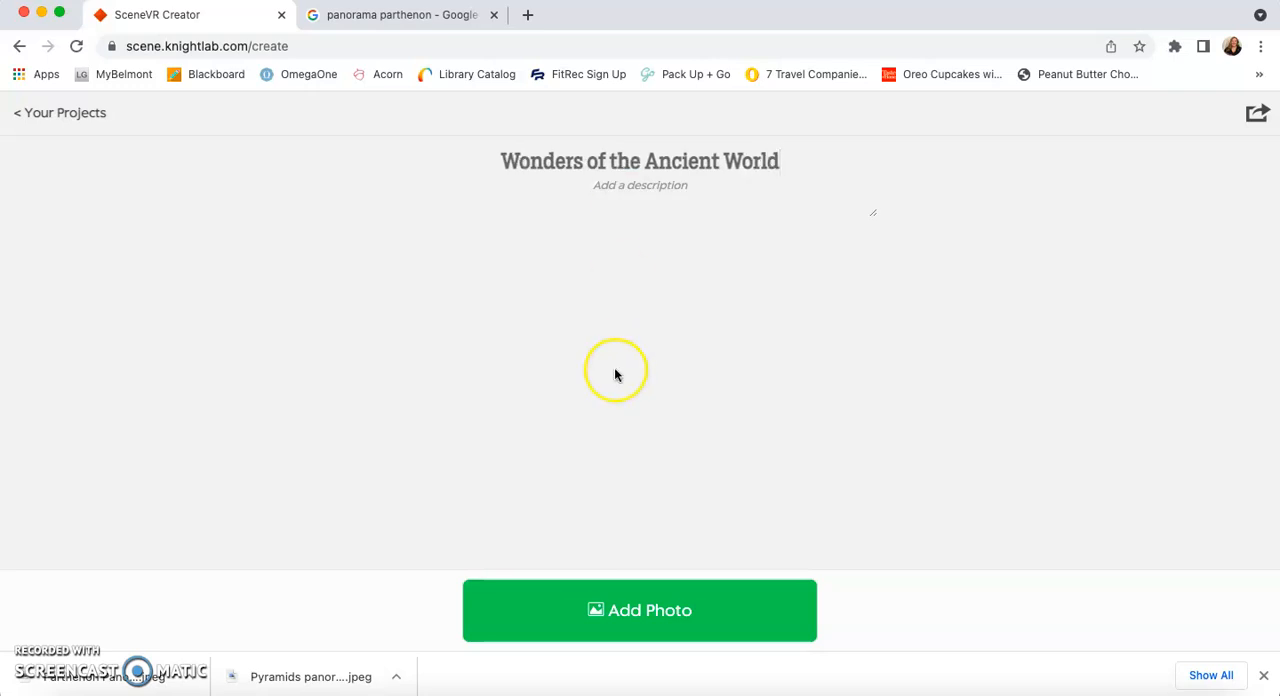
# Step: Add a photo to the project, searching the whole Mac for "Pyramids" and choosing Pyramids panorama.jpeg
pyautogui.click(625, 612)
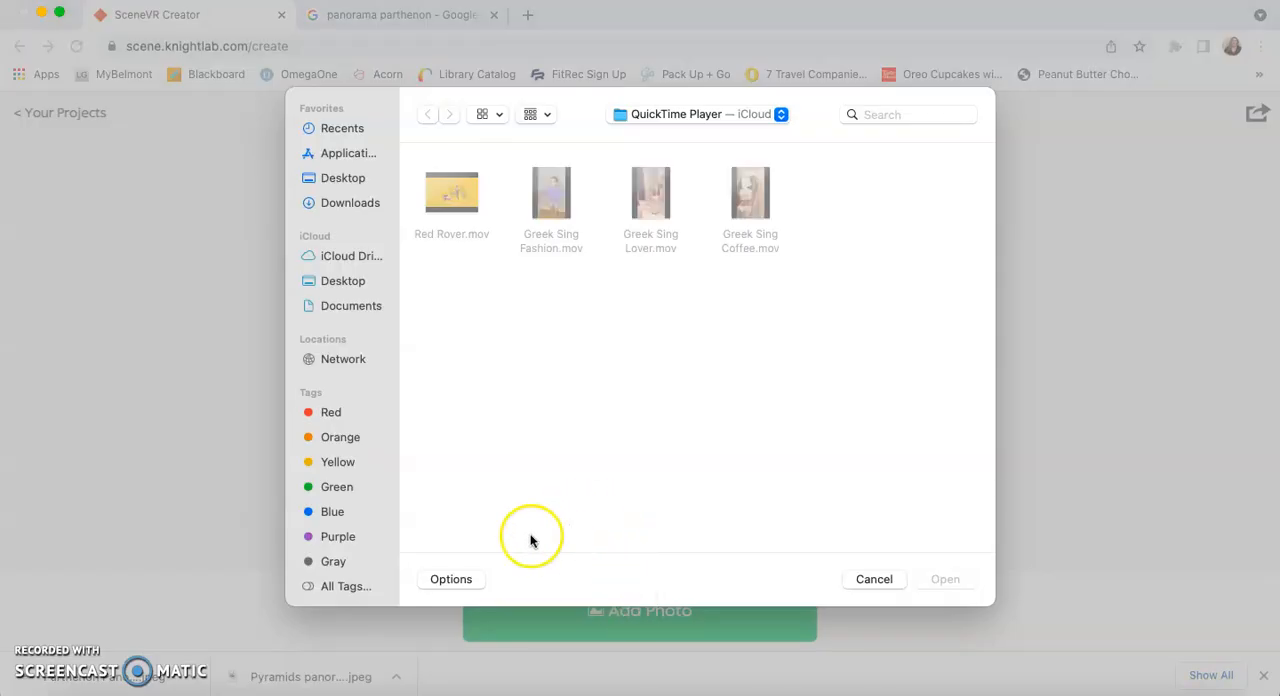
pyautogui.click(888, 114)
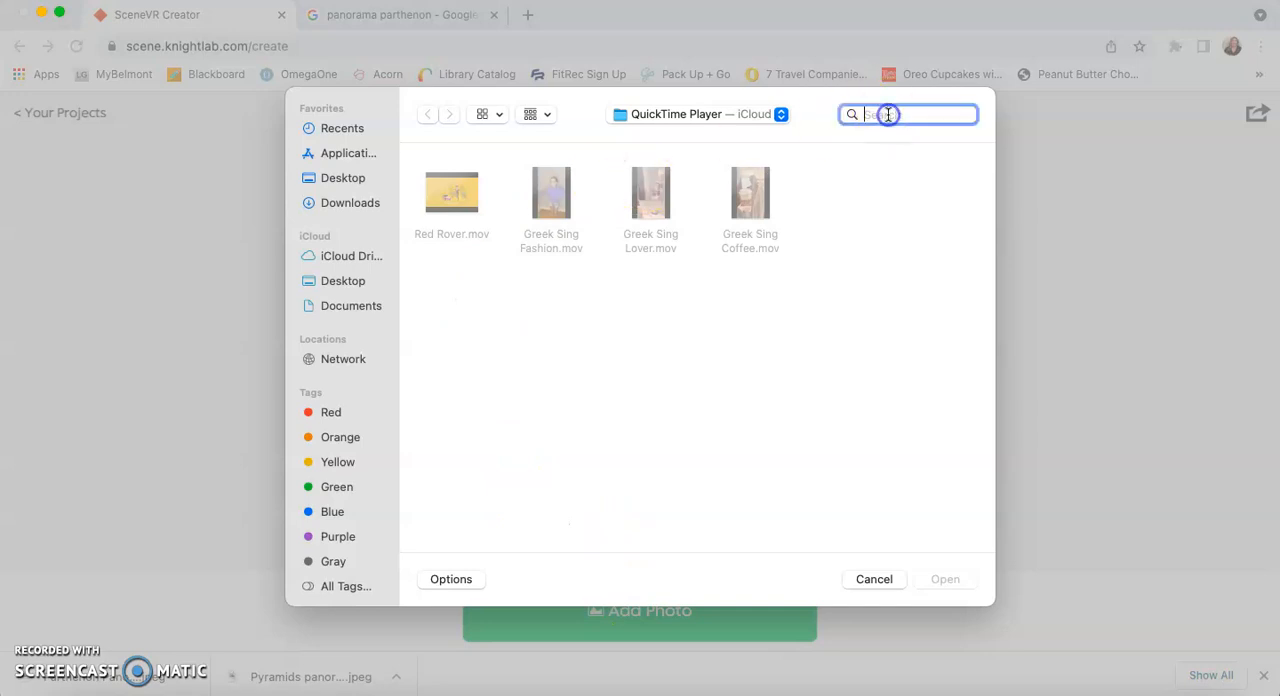
pyautogui.write('Pyr')
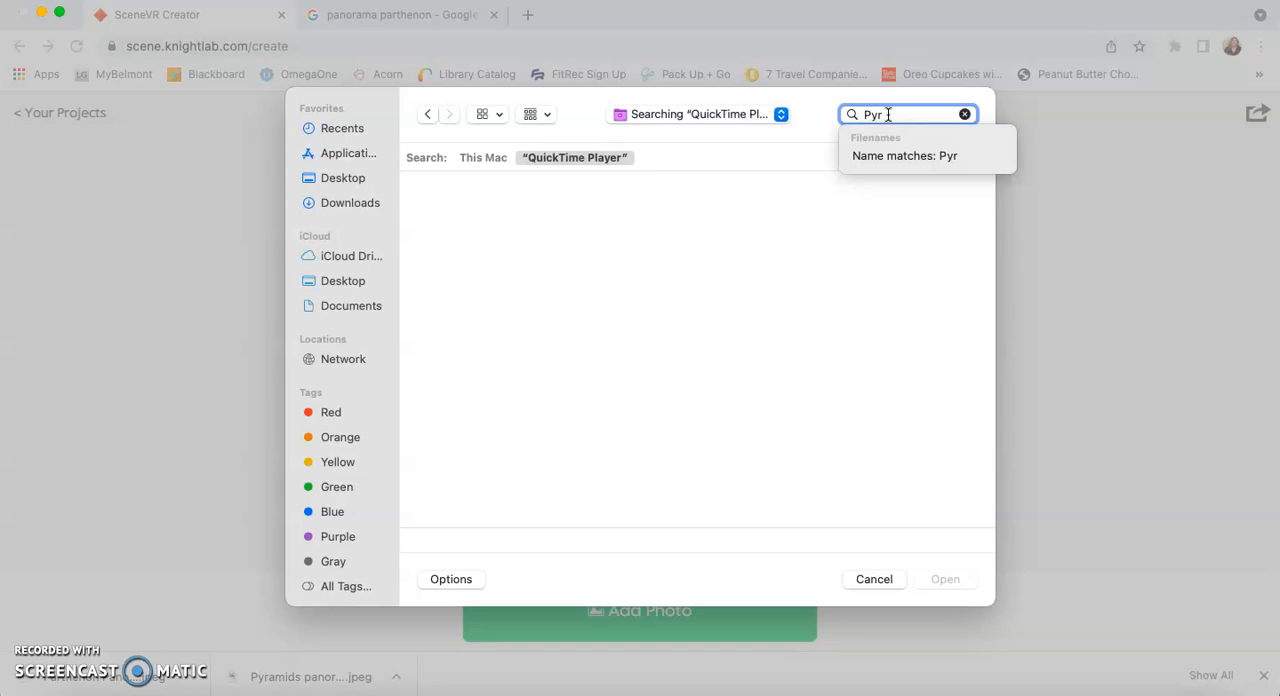
pyautogui.write('amids')
pyautogui.click(490, 157)
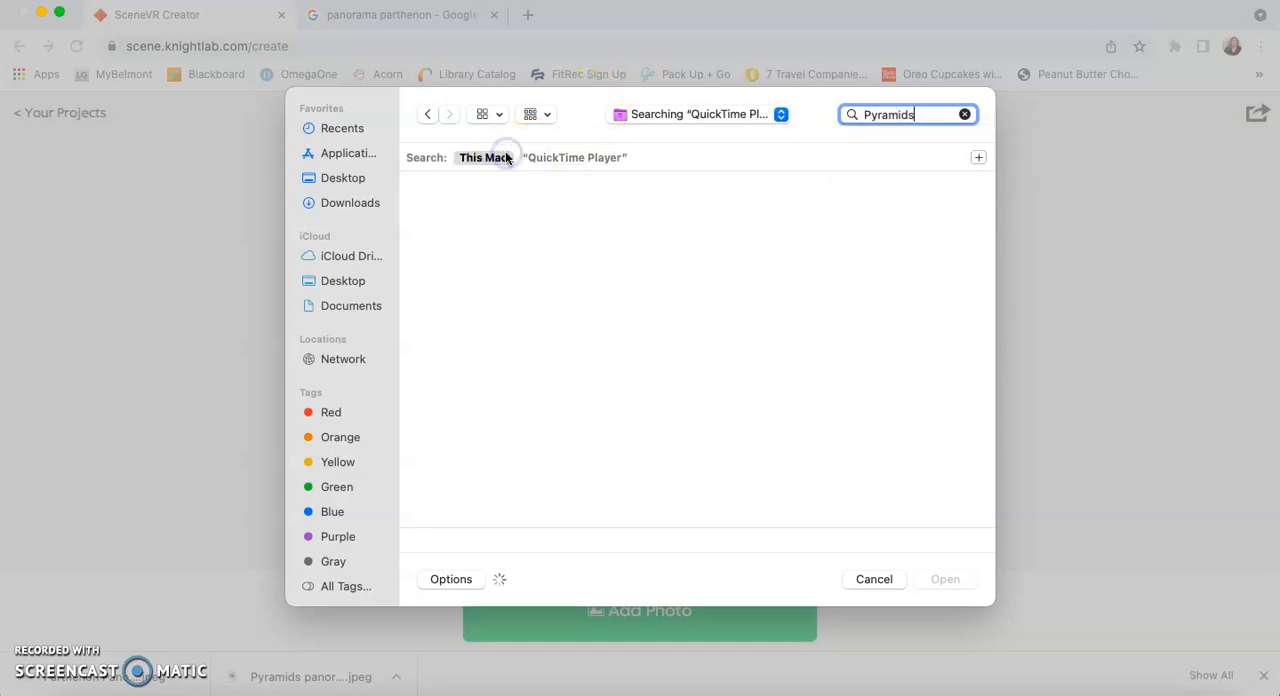
pyautogui.click(450, 248)
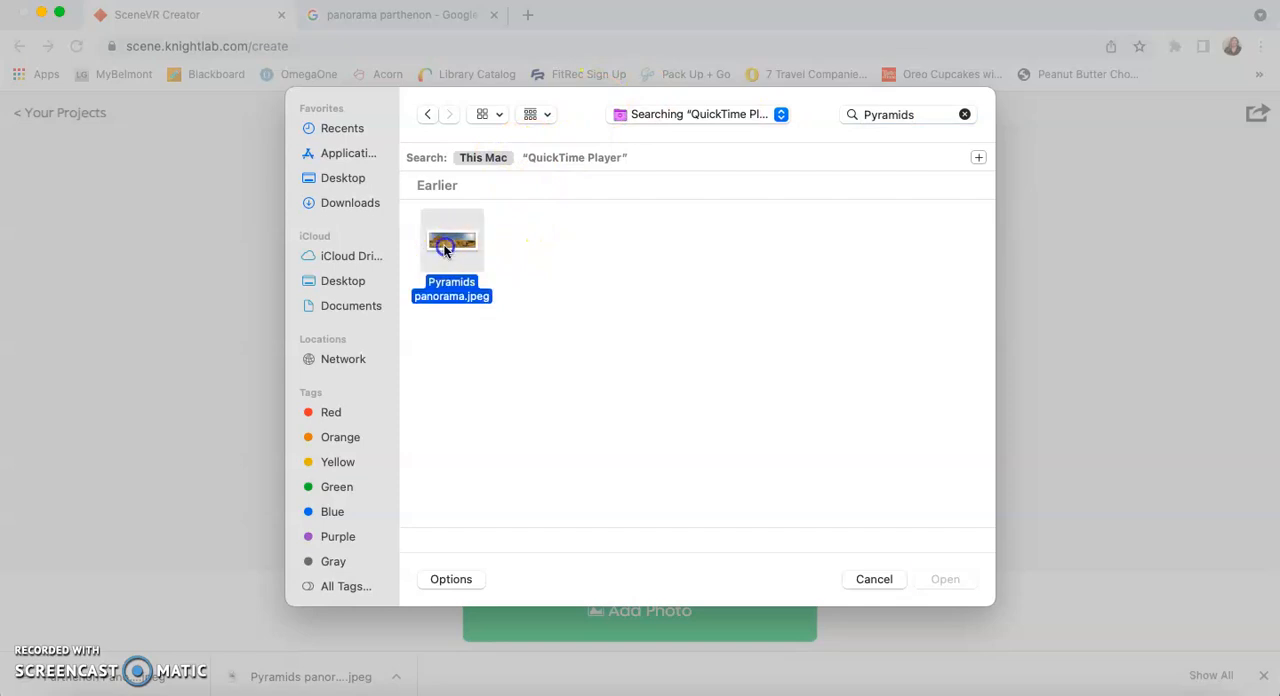
pyautogui.click(943, 583)
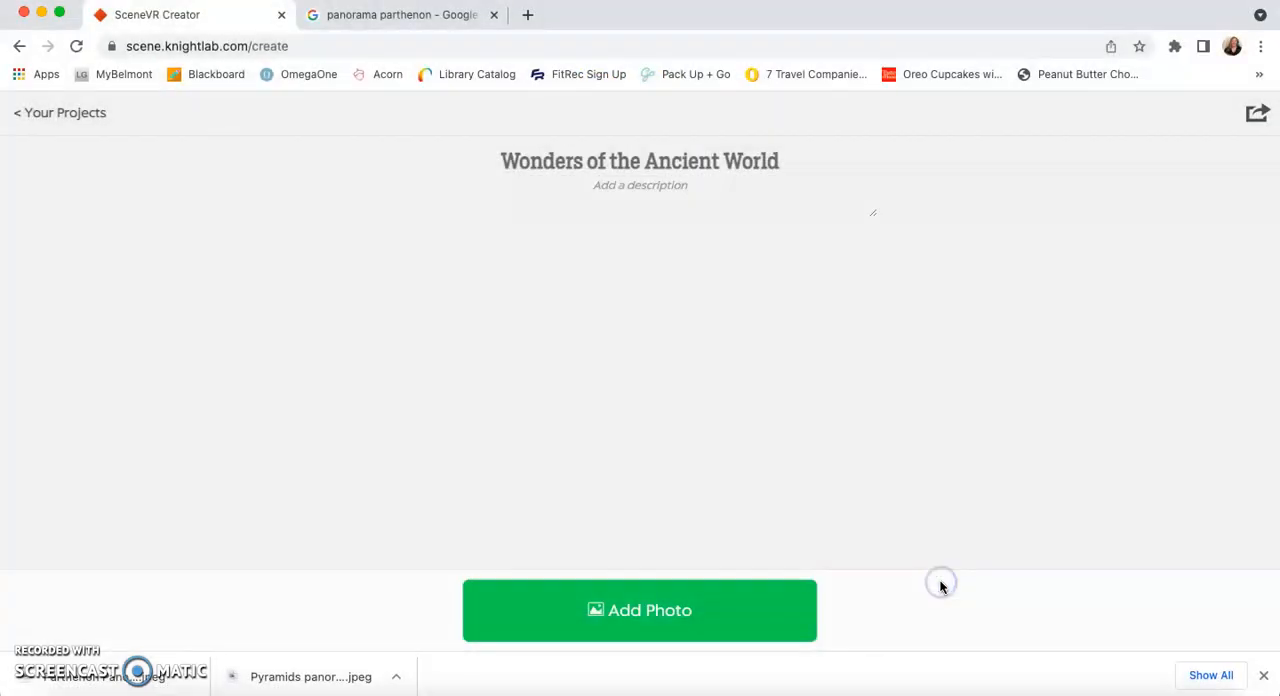
# Step: Describe the pyramids photo as "Ancient Pyramids of Giza" and upload it
pyautogui.click(629, 472)
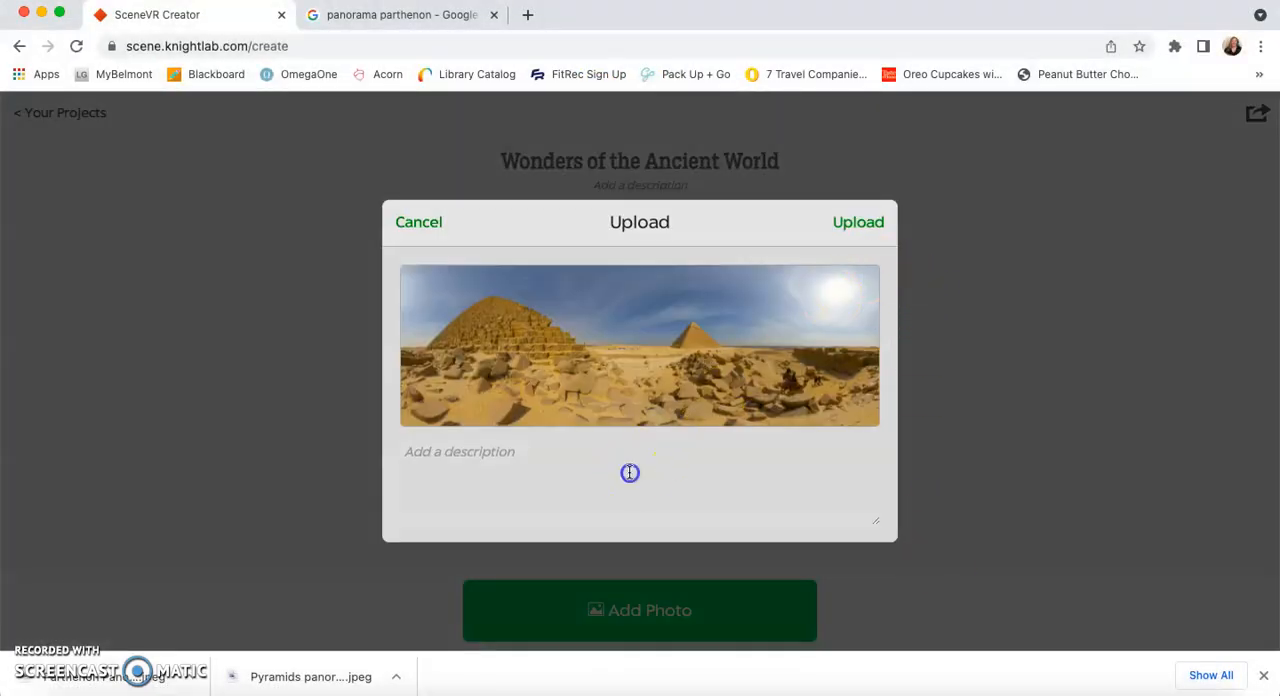
pyautogui.write('And')
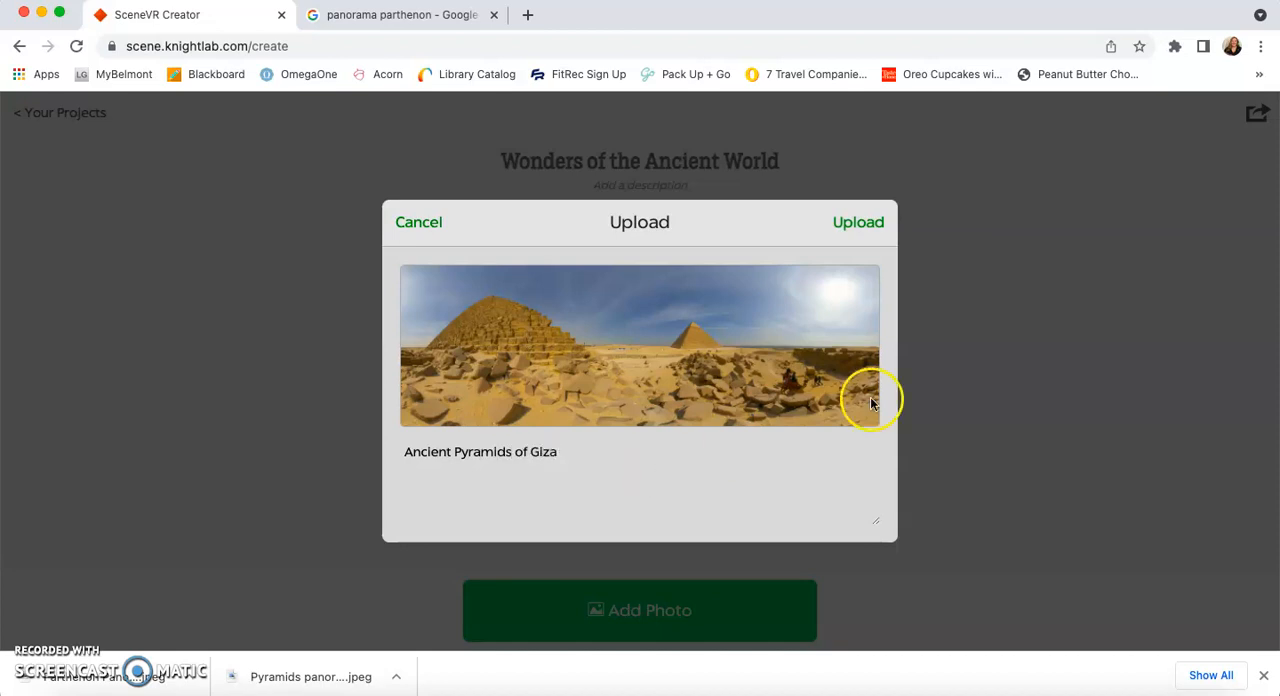
pyautogui.click(849, 224)
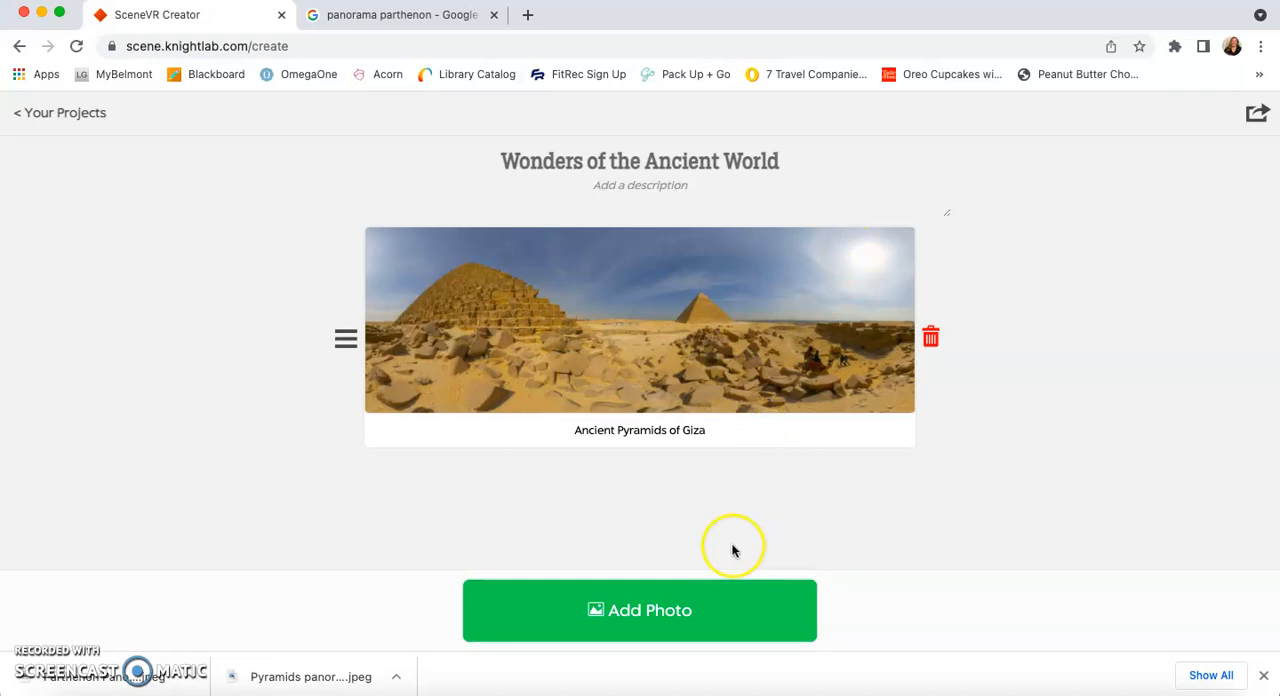
# Step: Add a second photo, searching the Mac for "Parthenon" and choosing Parthenon Panorama.jpeg
pyautogui.click(686, 612)
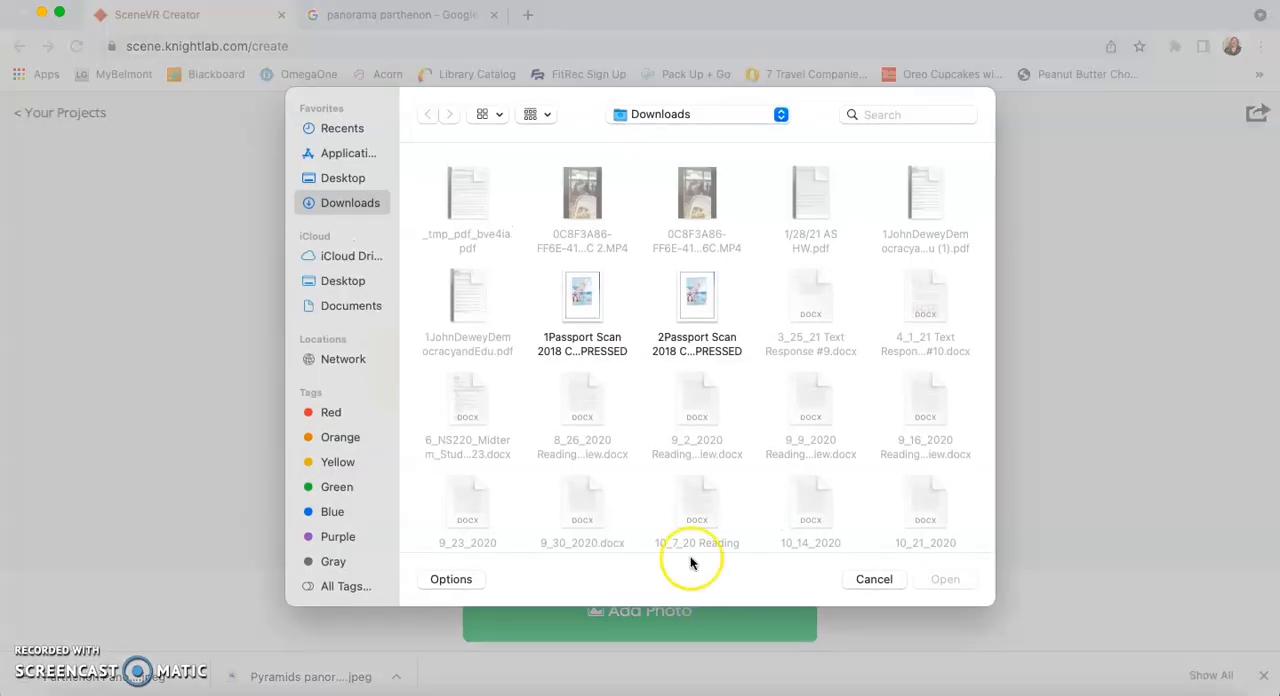
pyautogui.click(900, 116)
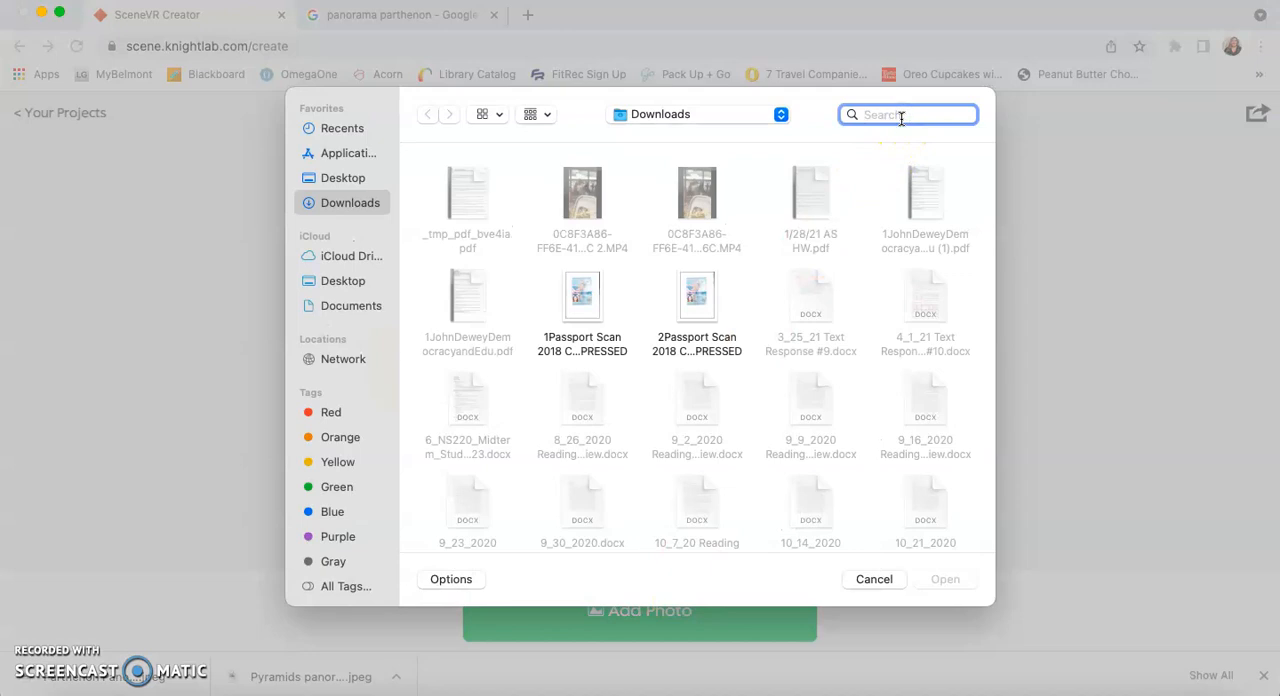
pyautogui.write('Parthenon')
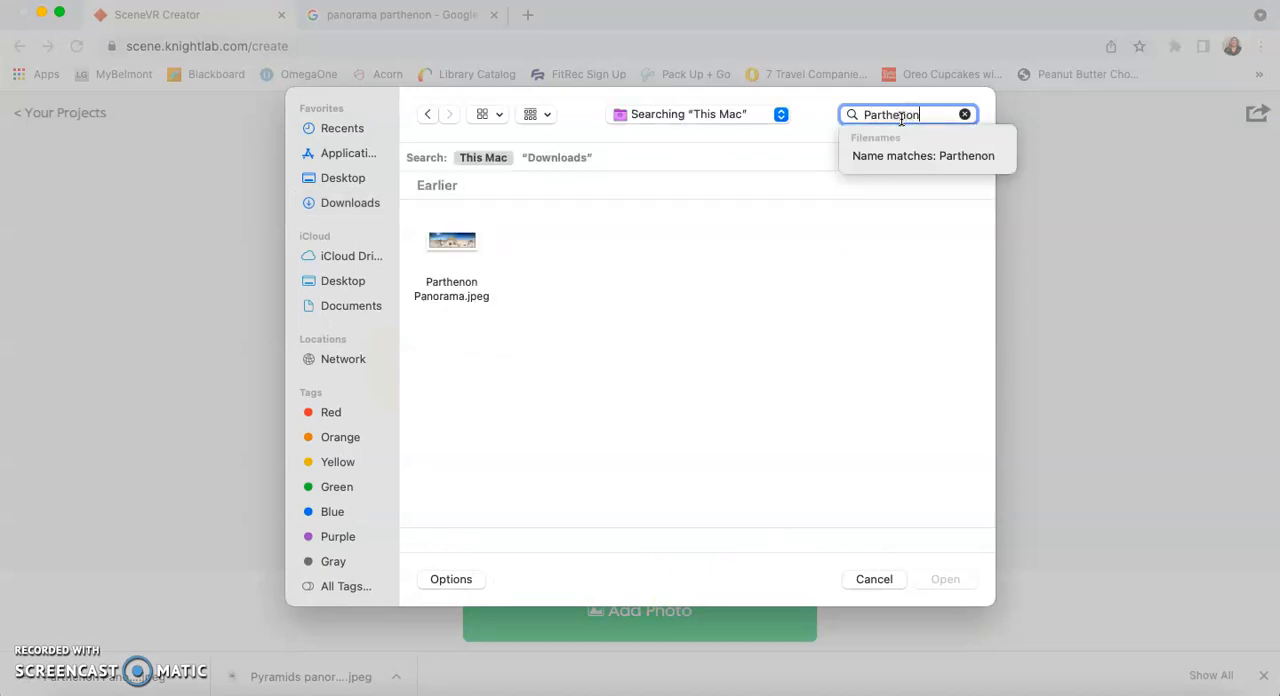
pyautogui.click(451, 250)
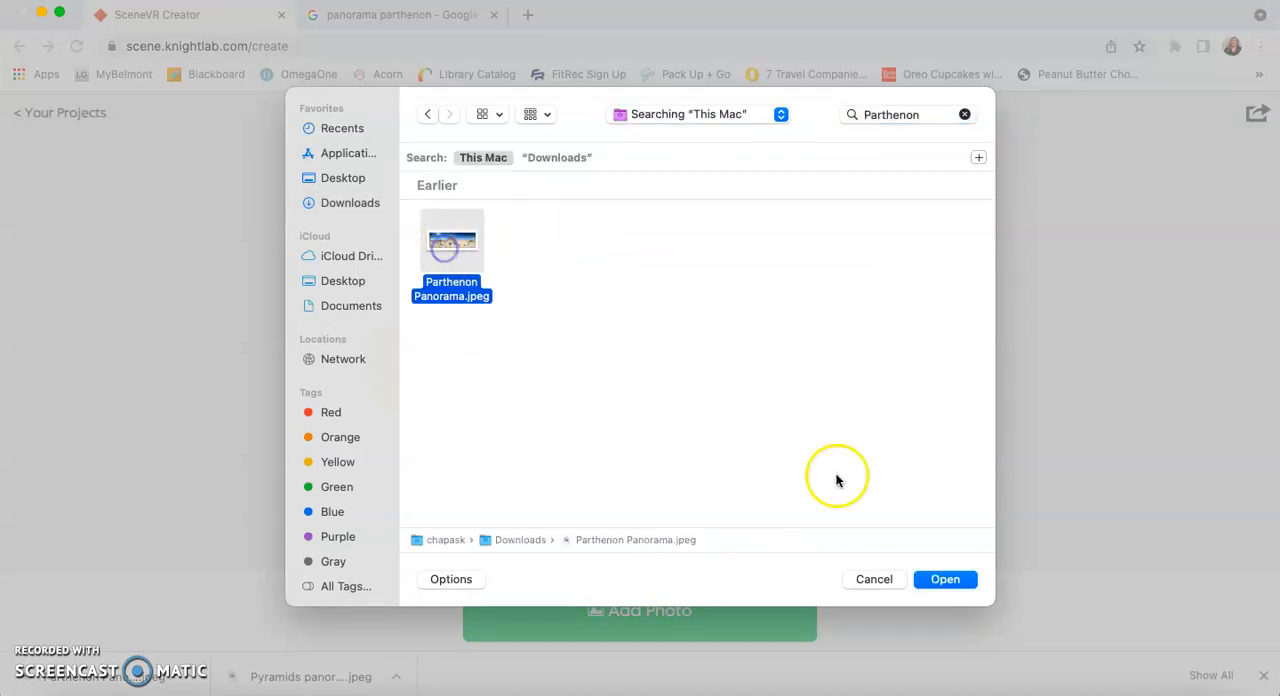
pyautogui.click(945, 580)
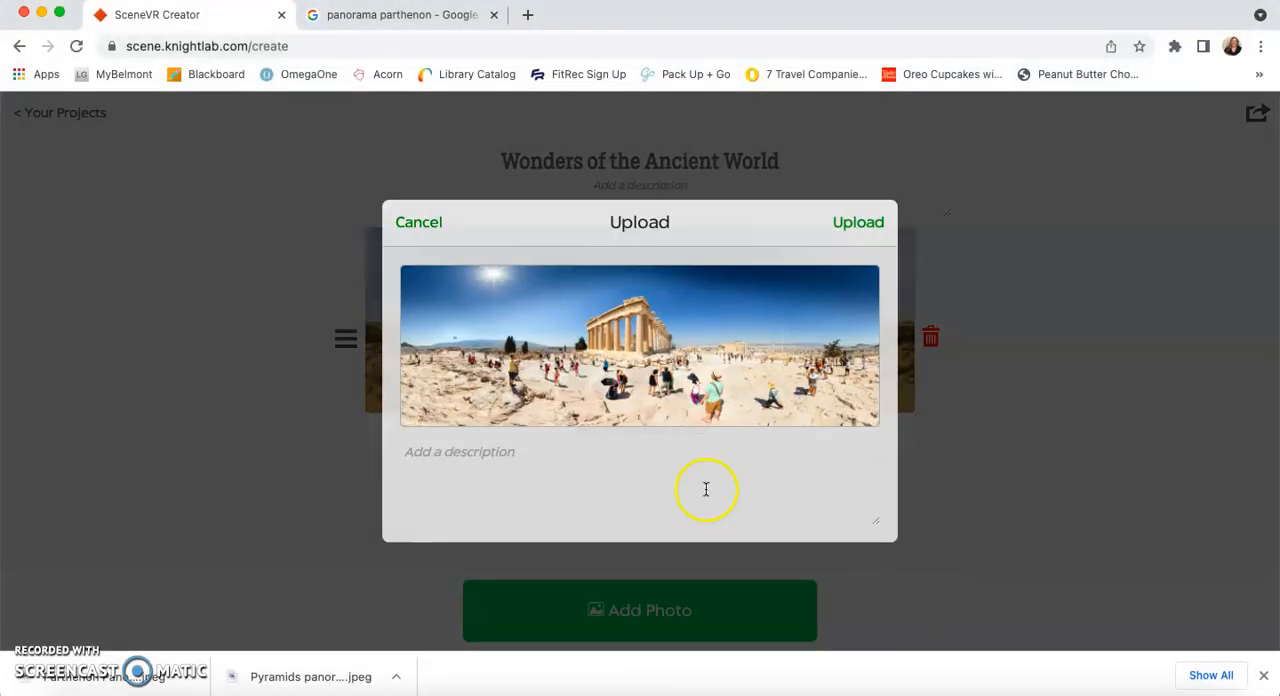
# Step: Describe the Parthenon photo as "Acropolis in Athens, Greece", upload it and review the scene list
pyautogui.write('Acropolis in Athens, Greece')
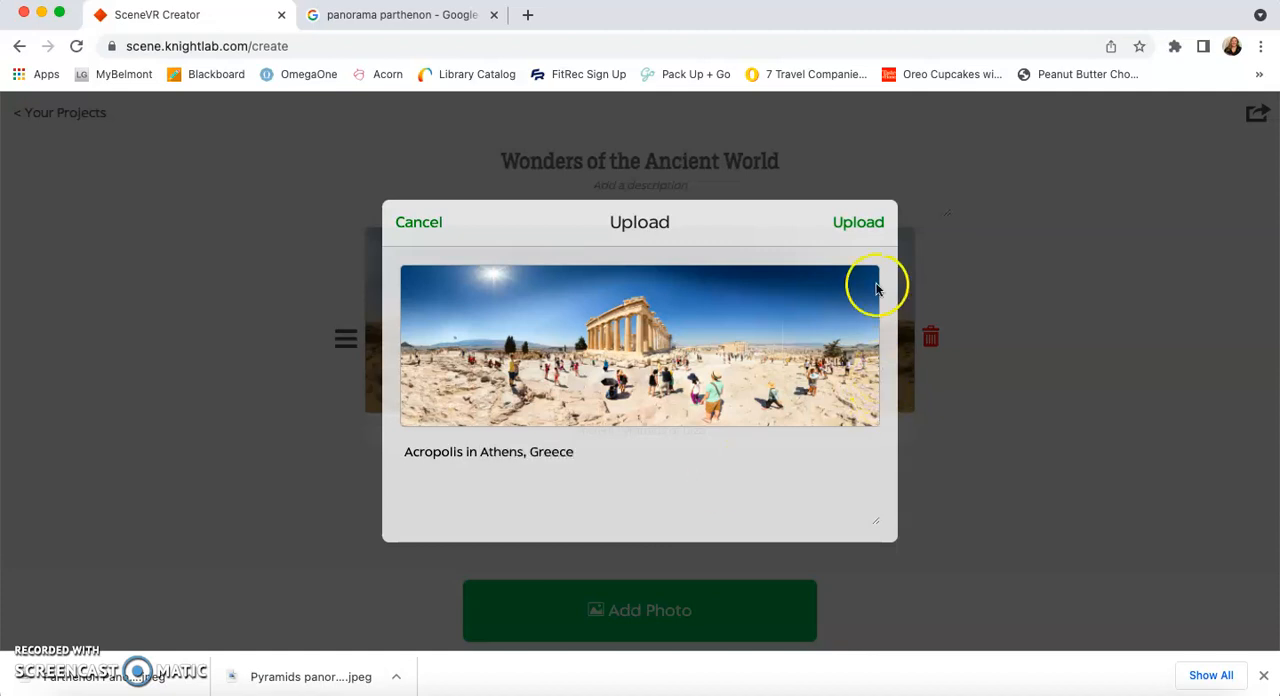
pyautogui.click(843, 229)
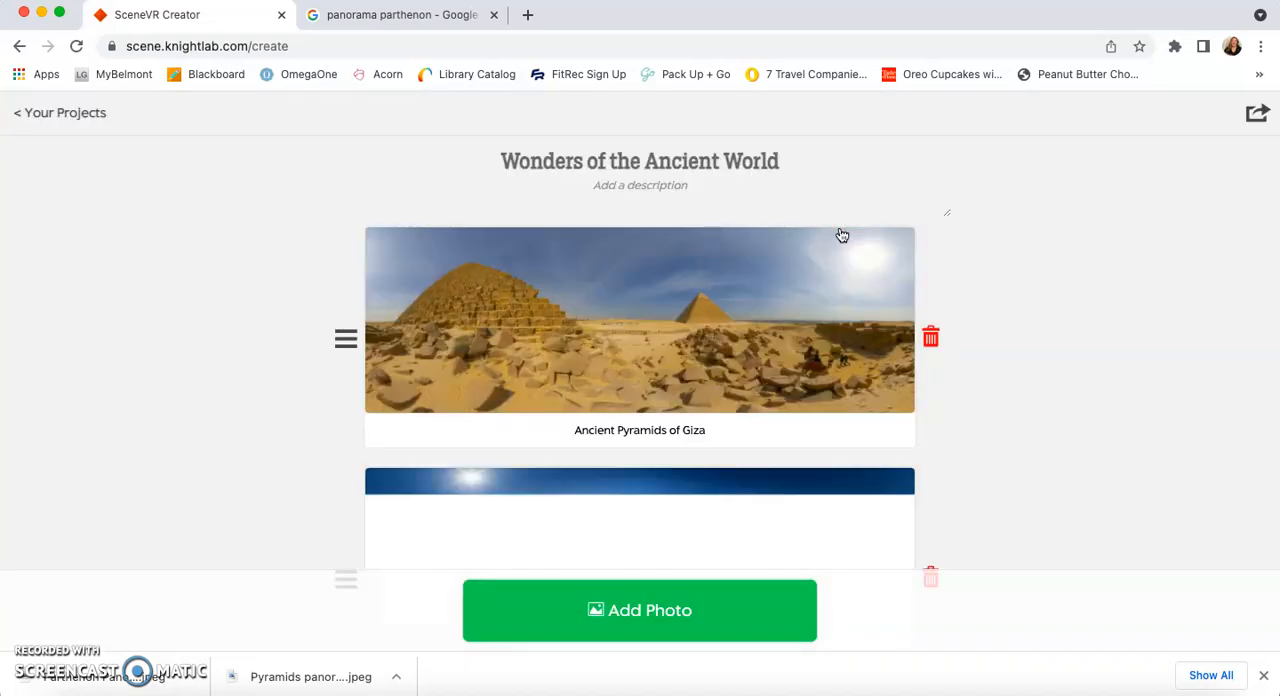
pyautogui.scroll(-2, 802, 414)
pyautogui.scroll(3, 771, 323)
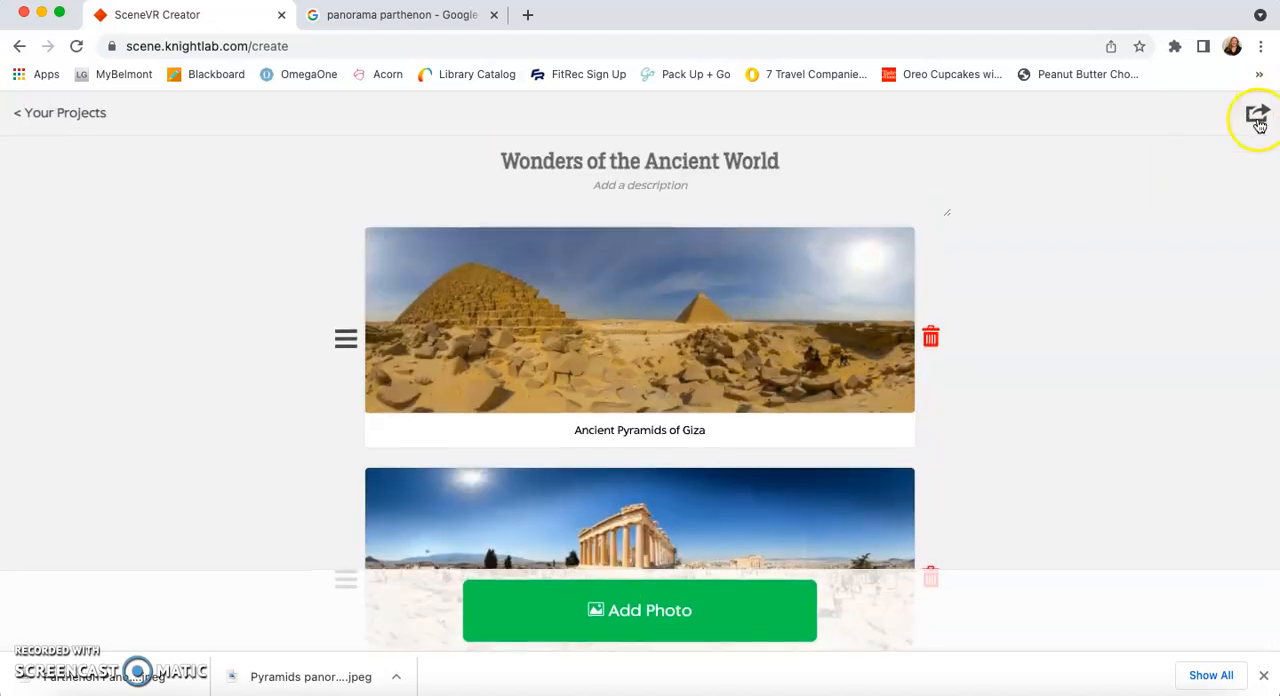
# Step: Select the project's shareable link in the sharing options and open the scene preview
pyautogui.click(1257, 118)
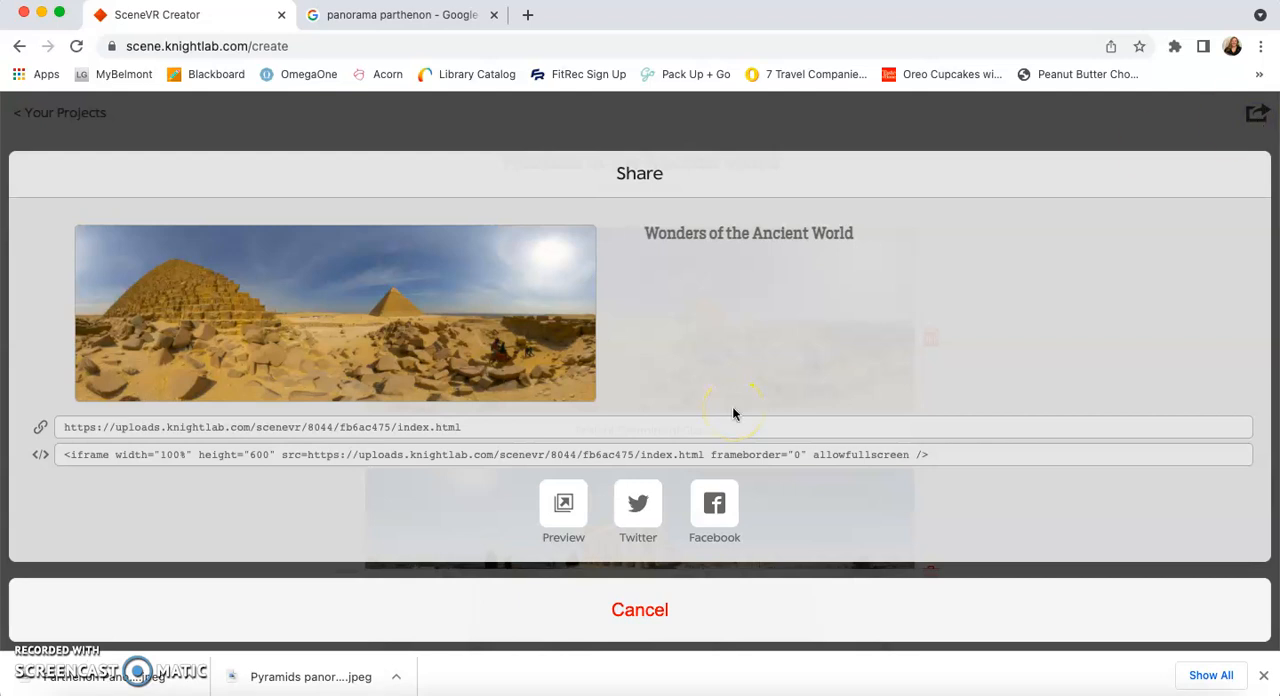
pyautogui.click(483, 426)
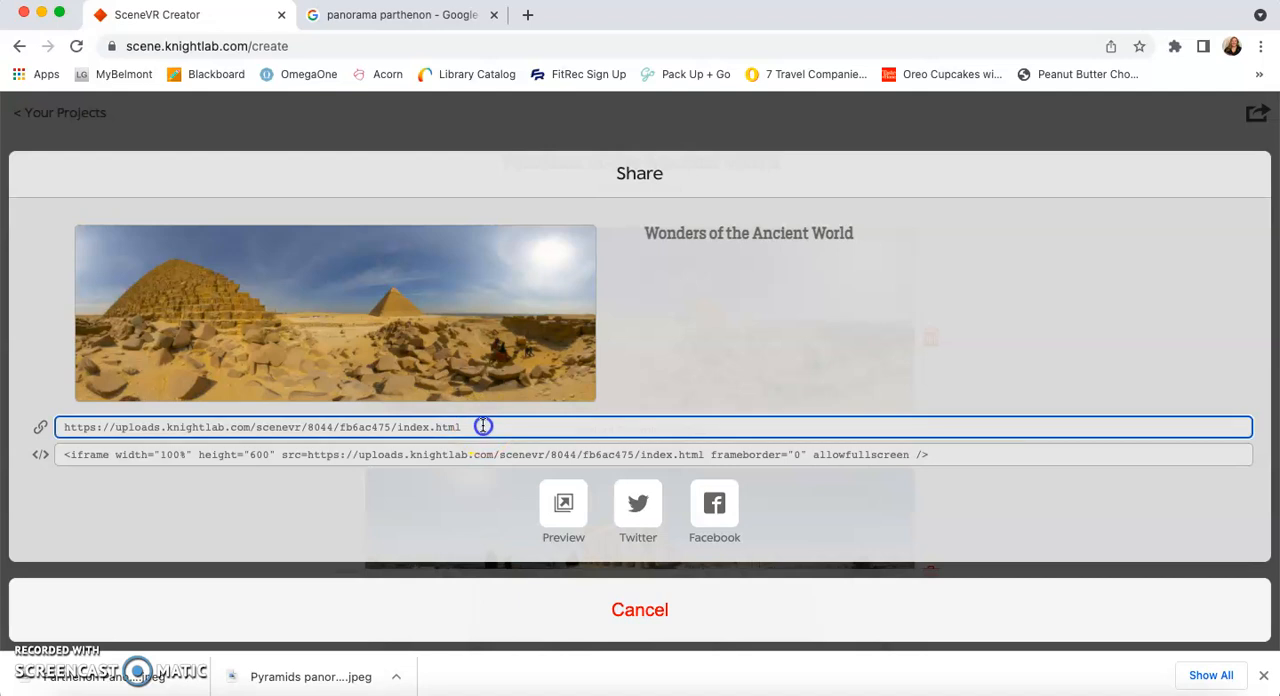
pyautogui.click(560, 506)
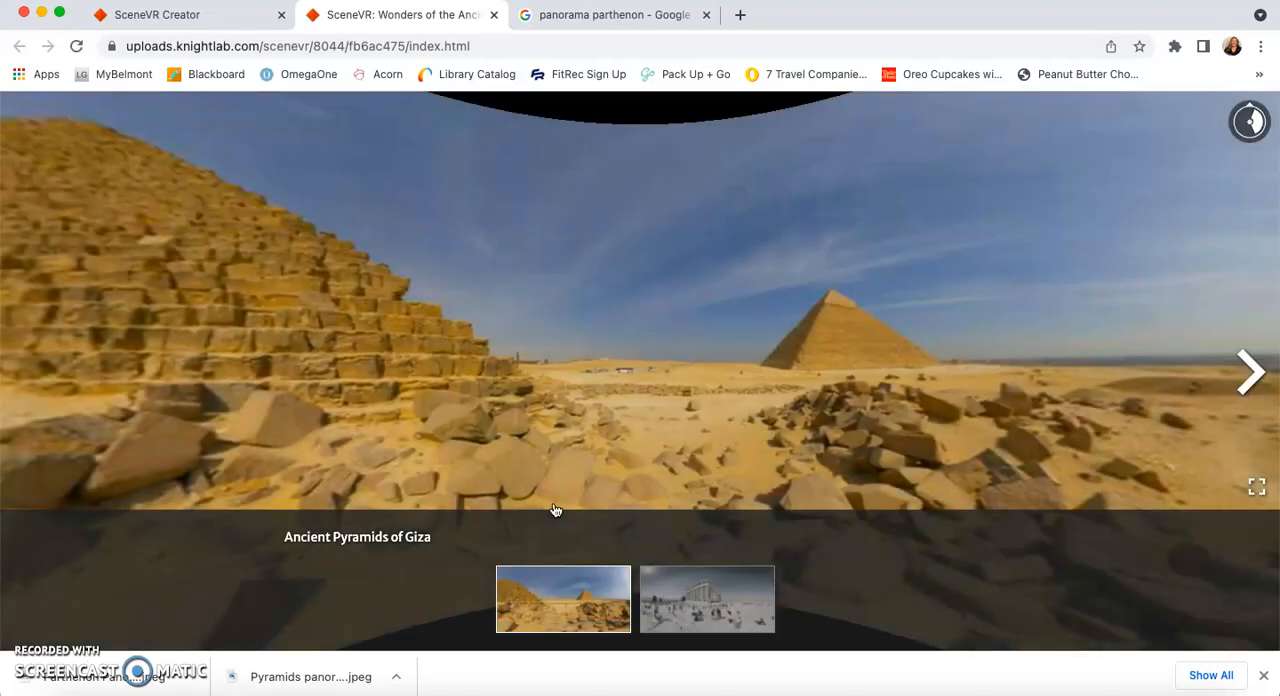
# Step: Look around the pyramids panorama in the preview and advance to the Acropolis scene to explore it
pyautogui.moveTo(646, 277); pyautogui.dragTo(1063, 143)
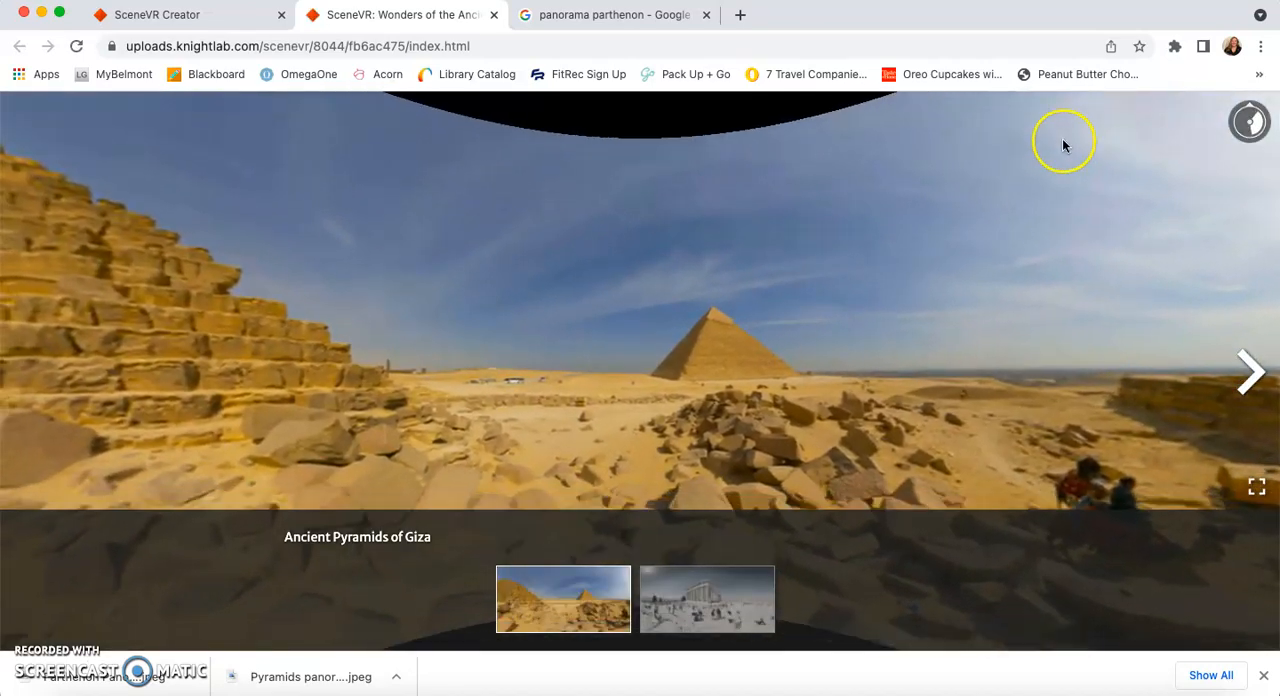
pyautogui.click(1248, 372)
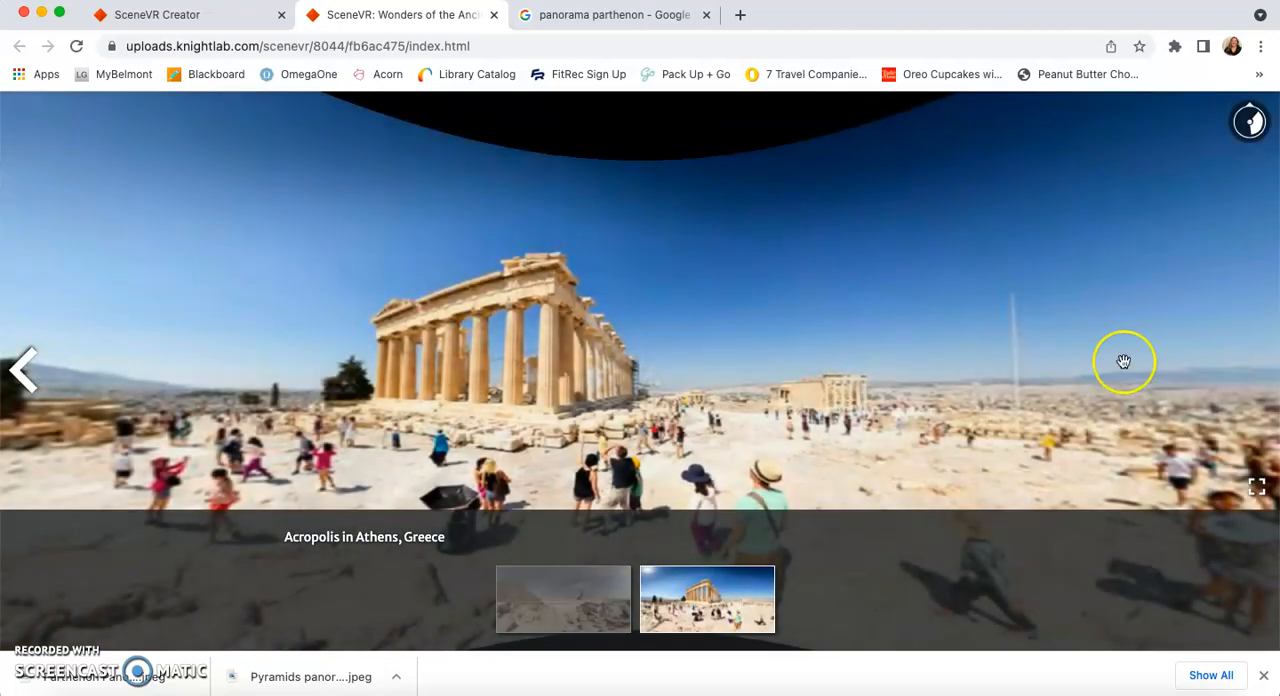
pyautogui.moveTo(1123, 363); pyautogui.dragTo(73, 343)
pyautogui.moveTo(617, 370); pyautogui.dragTo(580, 380)
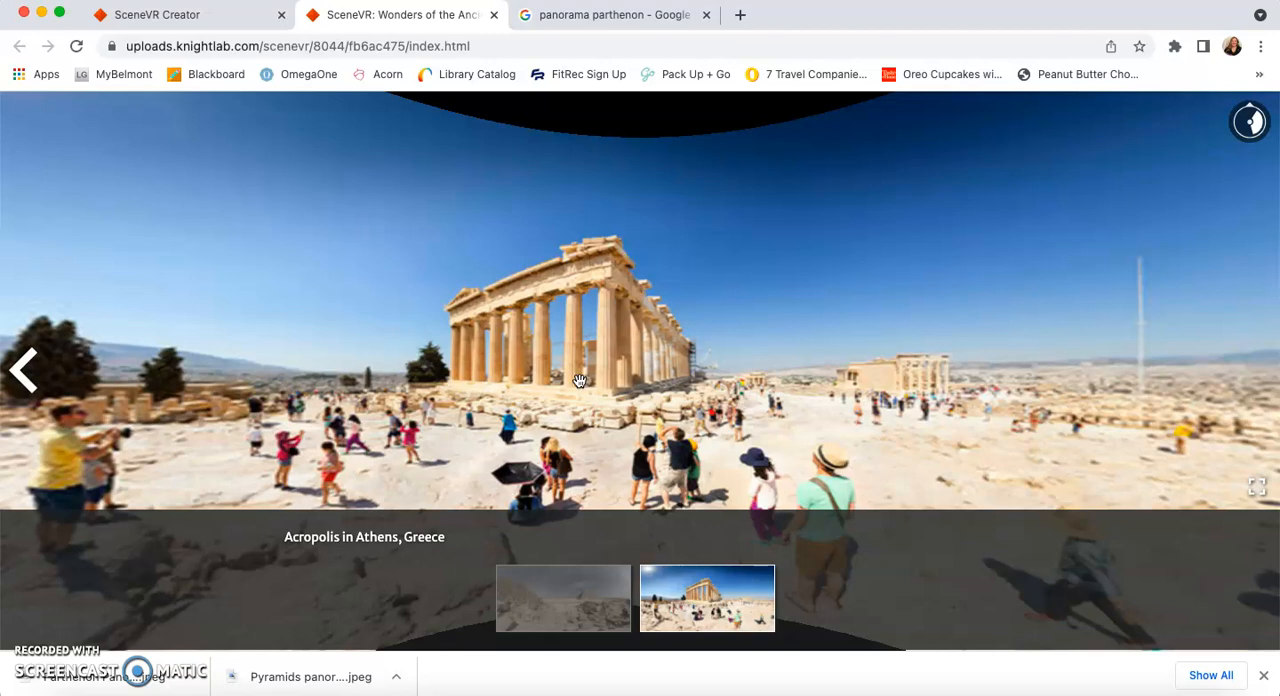
# Step: Return to the Ancient Pyramids of Giza scene, look around it in full screen and exit full screen
pyautogui.click(563, 597)
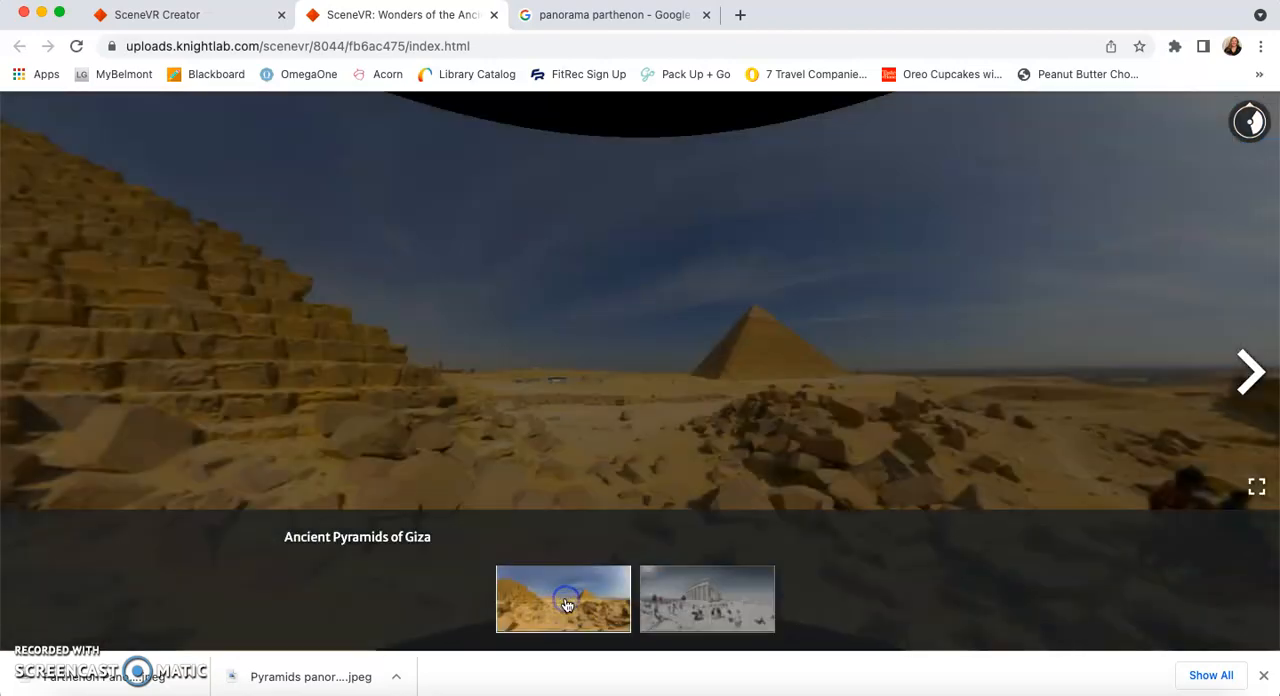
pyautogui.moveTo(586, 508); pyautogui.dragTo(797, 396)
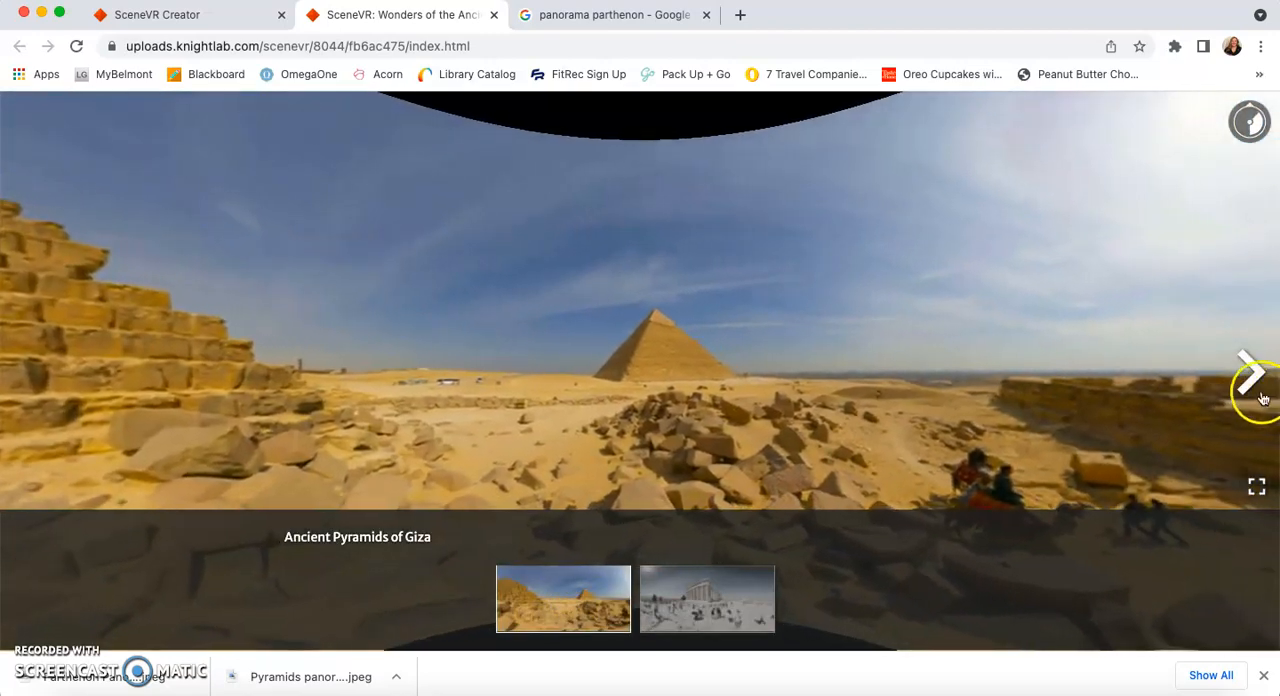
pyautogui.click(1256, 487)
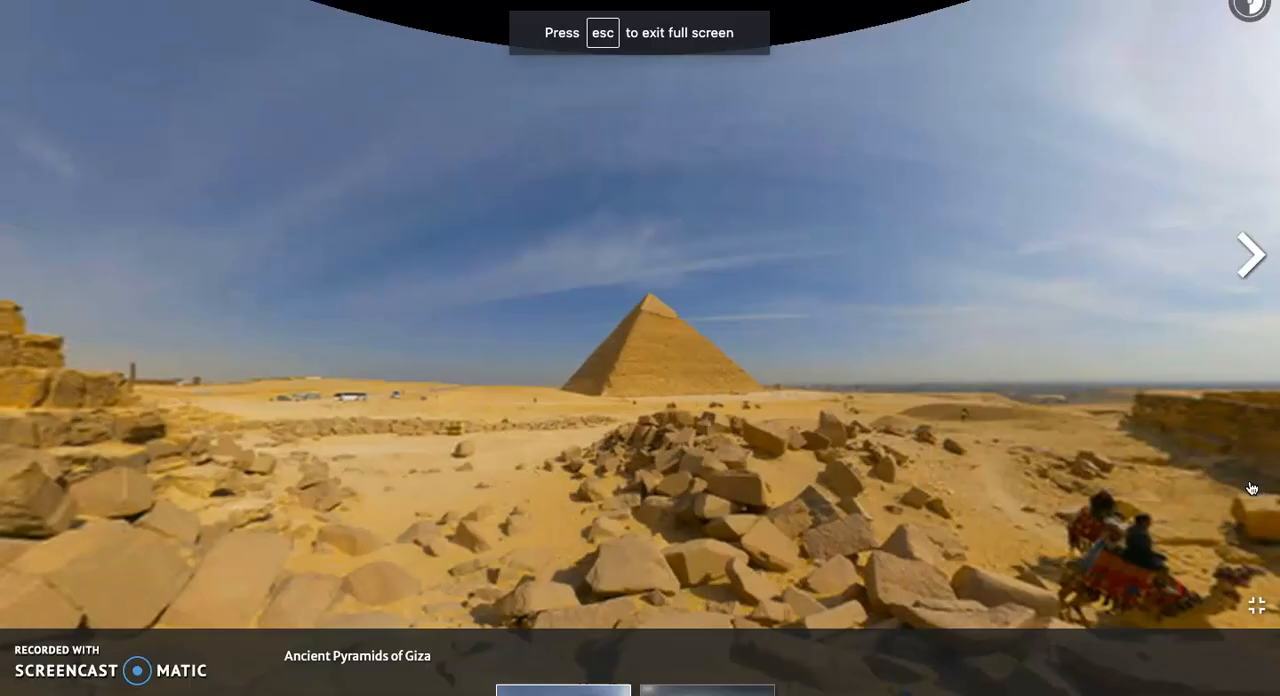
pyautogui.moveTo(466, 274); pyautogui.dragTo(37, 274)
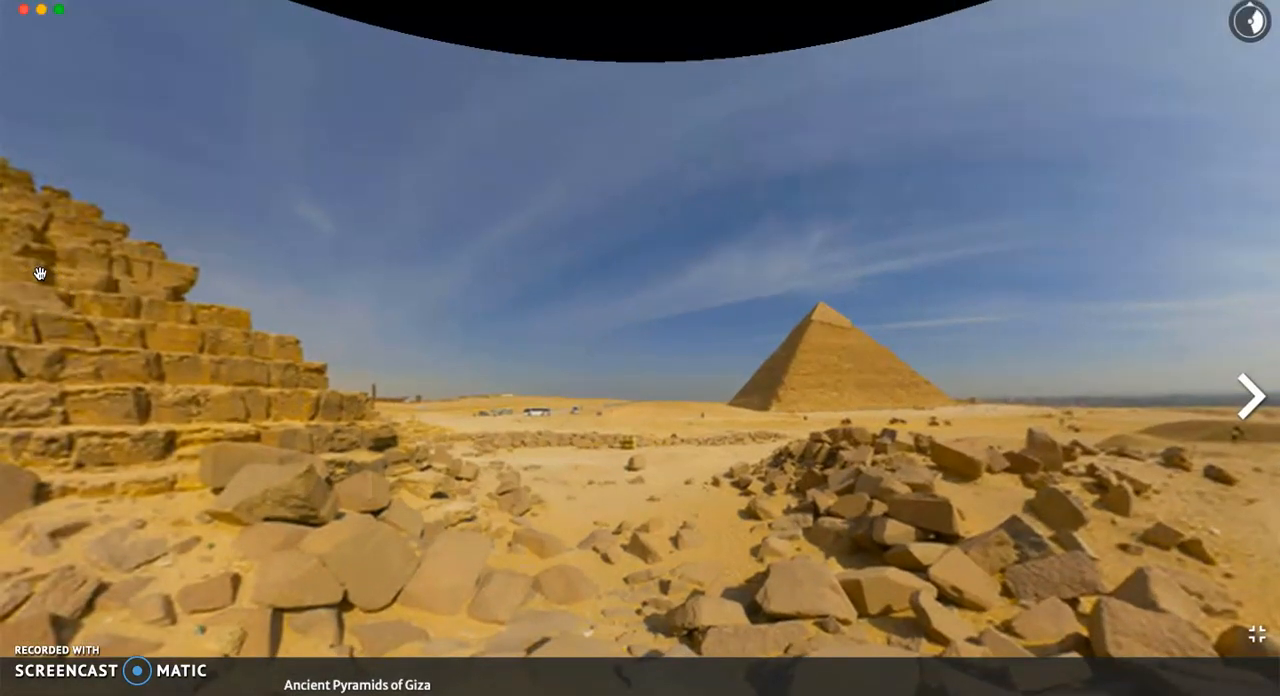
pyautogui.press('Escape')
pyautogui.moveTo(163, 320); pyautogui.dragTo(167, 365)
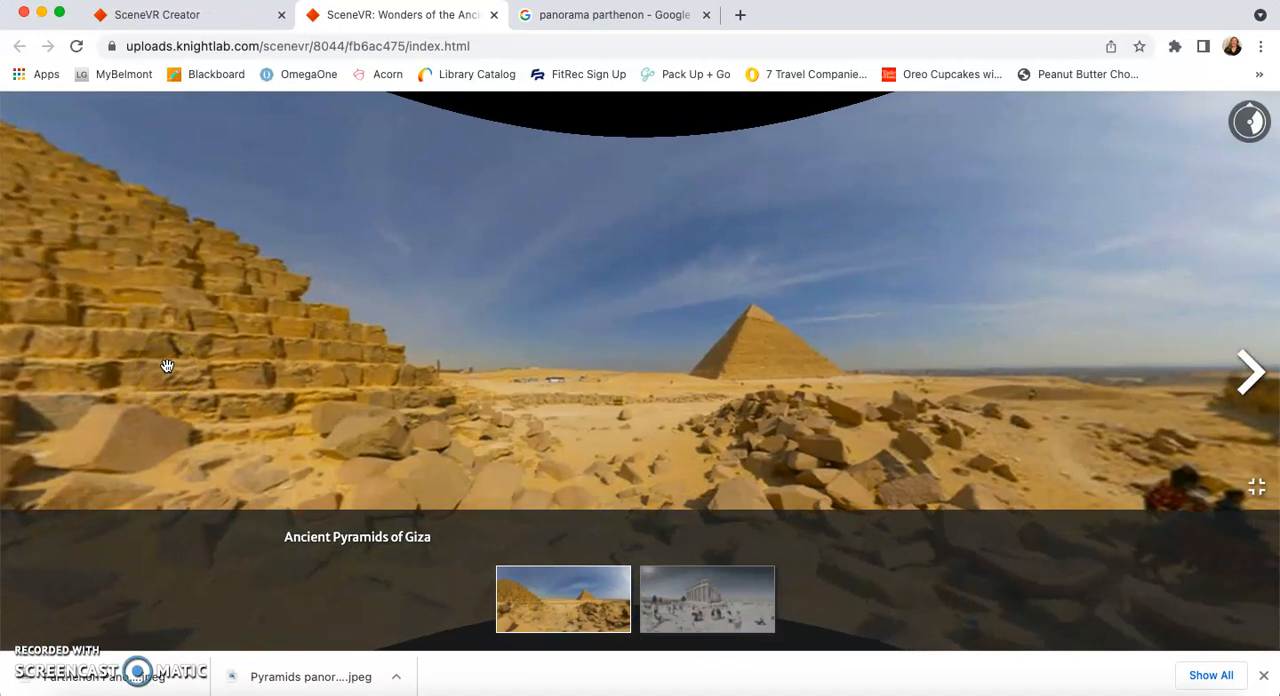